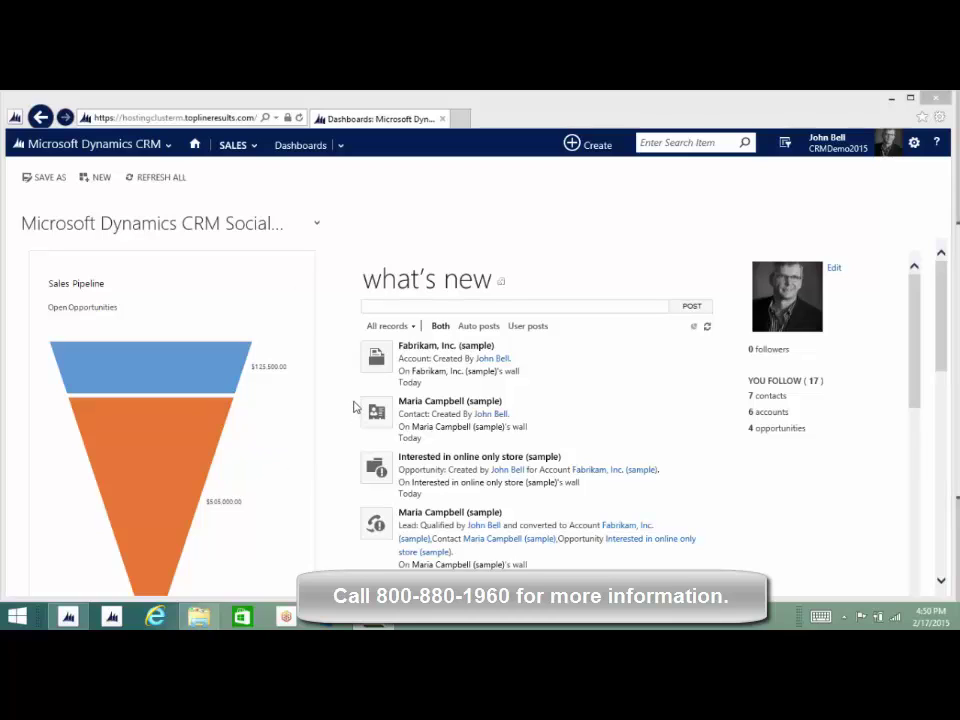
Step: Open the open lead with the topic Good prospect (sample) and qualify it, creating new account and contact records instead of matching existing ones
click(236, 147)
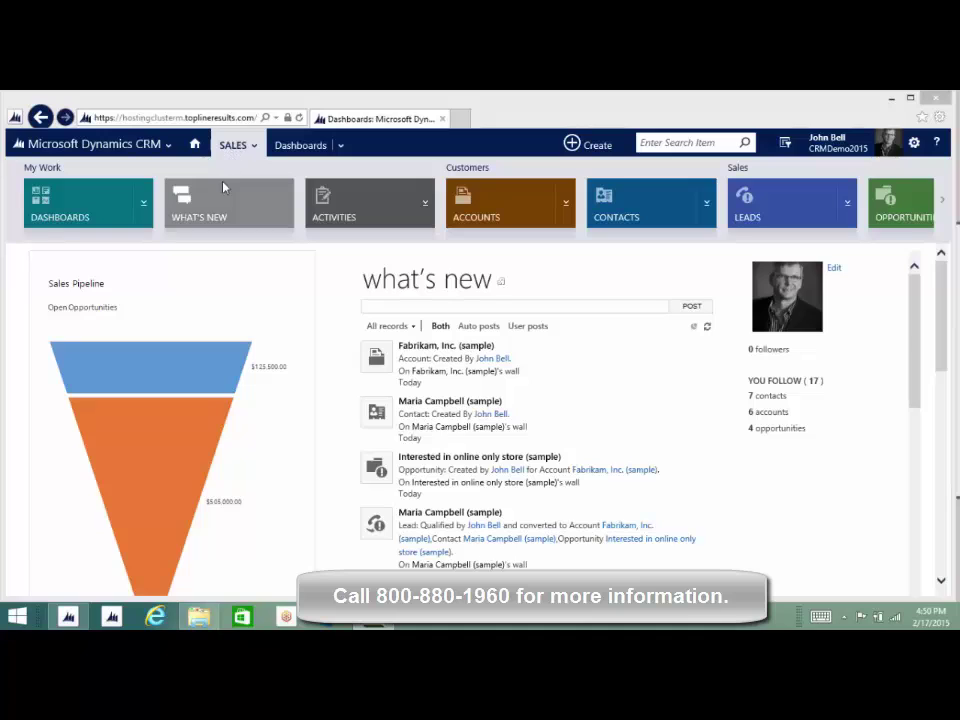
click(760, 207)
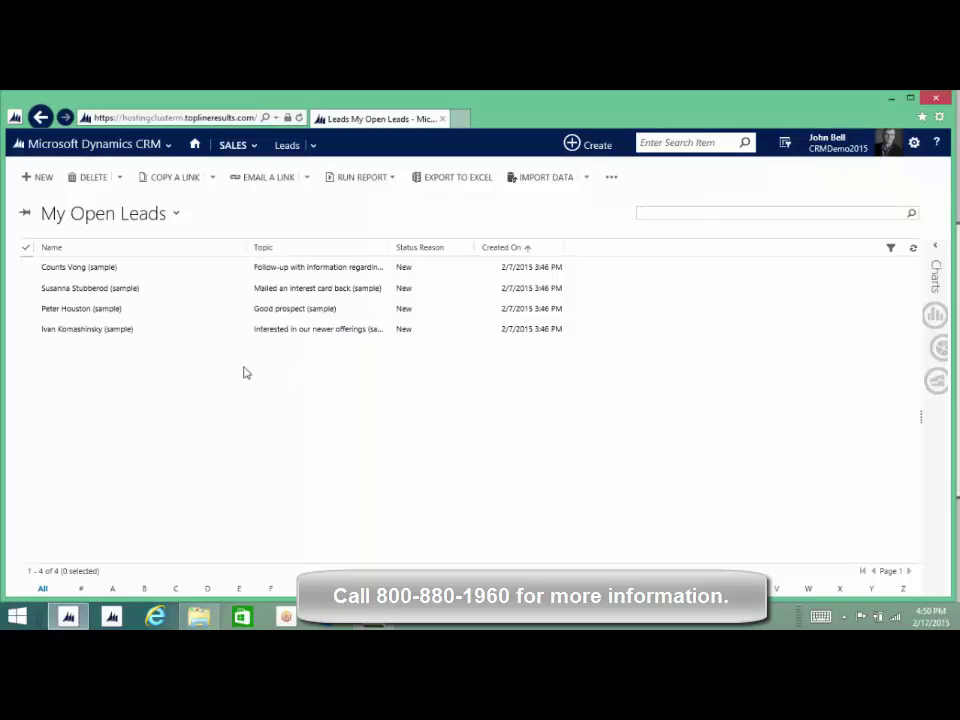
double_click(203, 313)
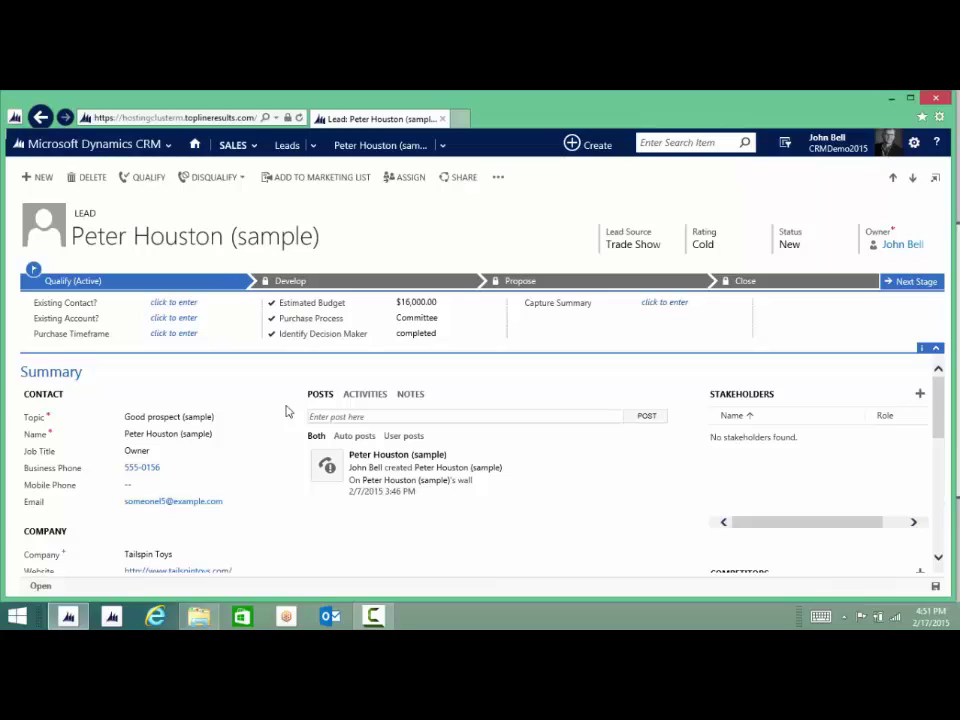
click(148, 178)
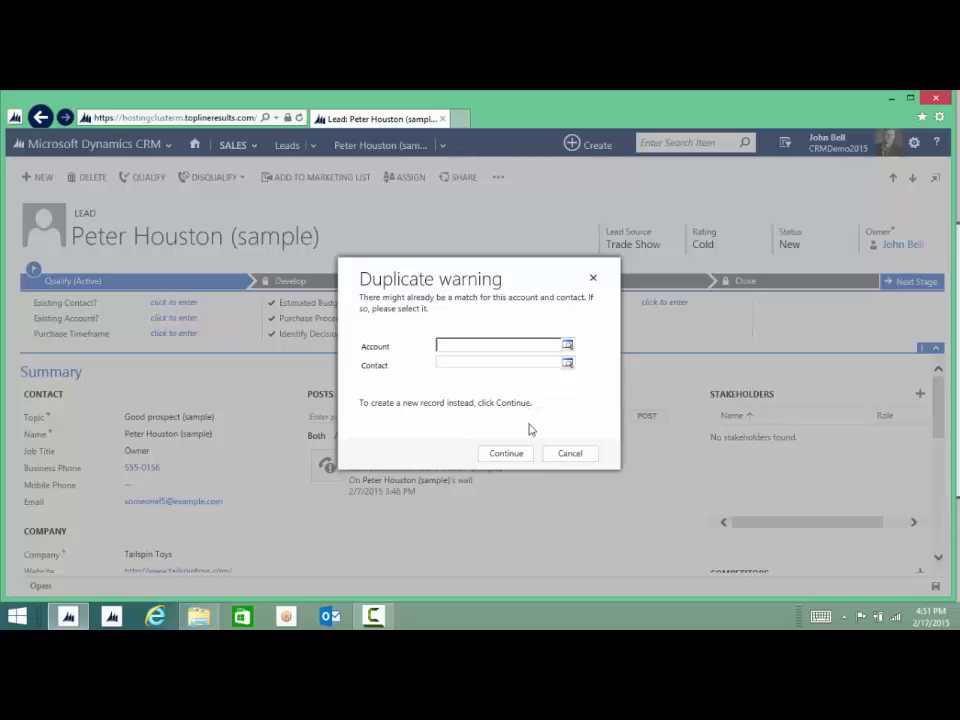
click(521, 456)
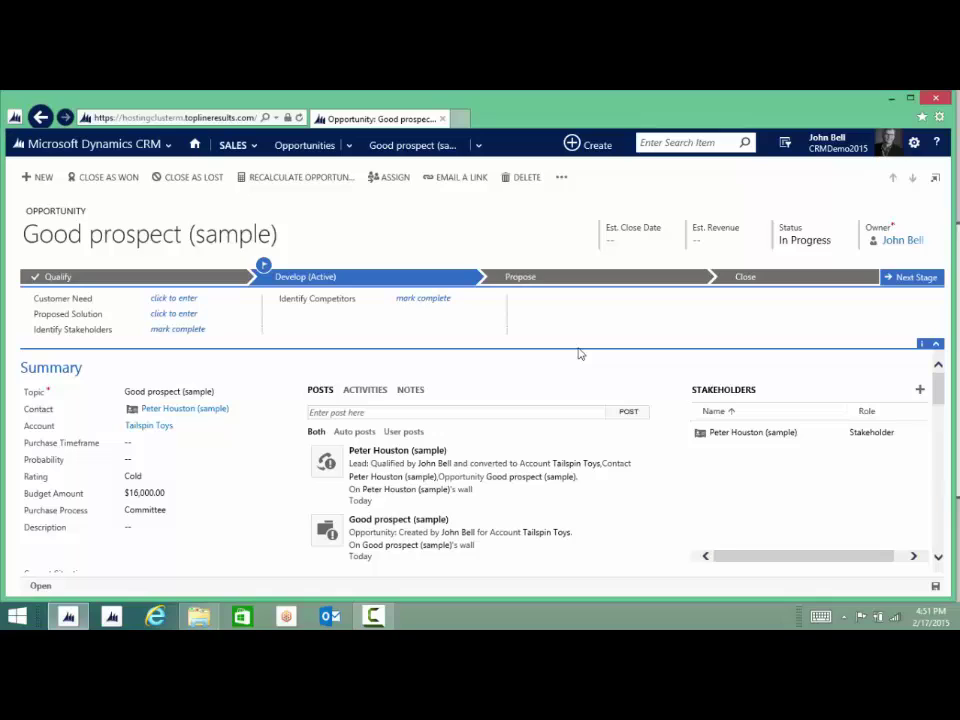
Step: Set the opportunity's estimated close date to 2/28/2015 and its estimated revenue to $1,000
click(666, 240)
click(664, 240)
click(751, 317)
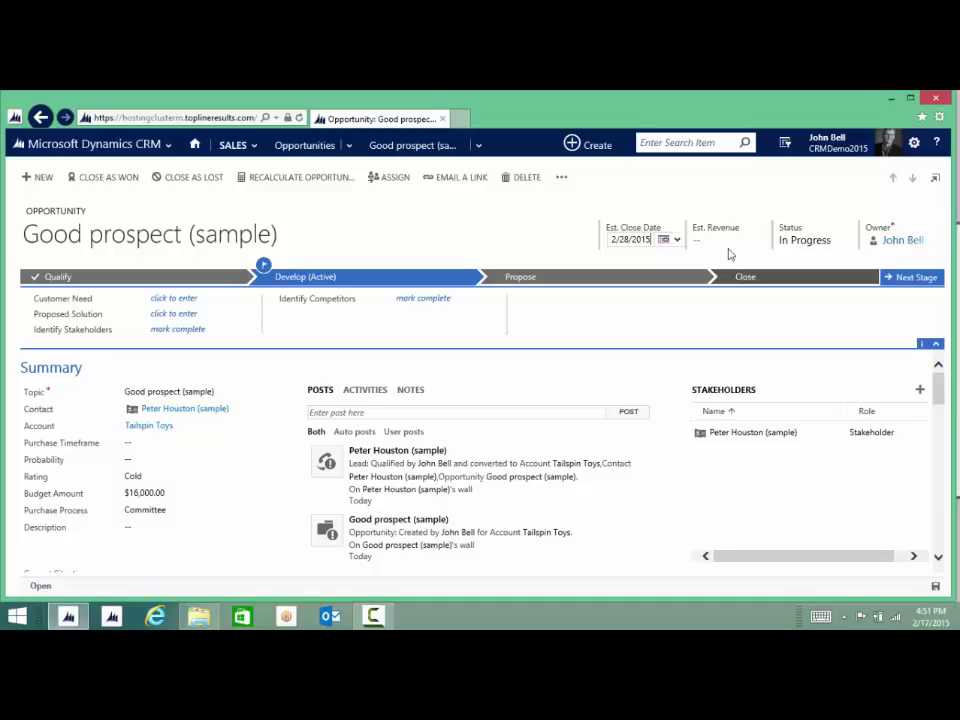
click(727, 241)
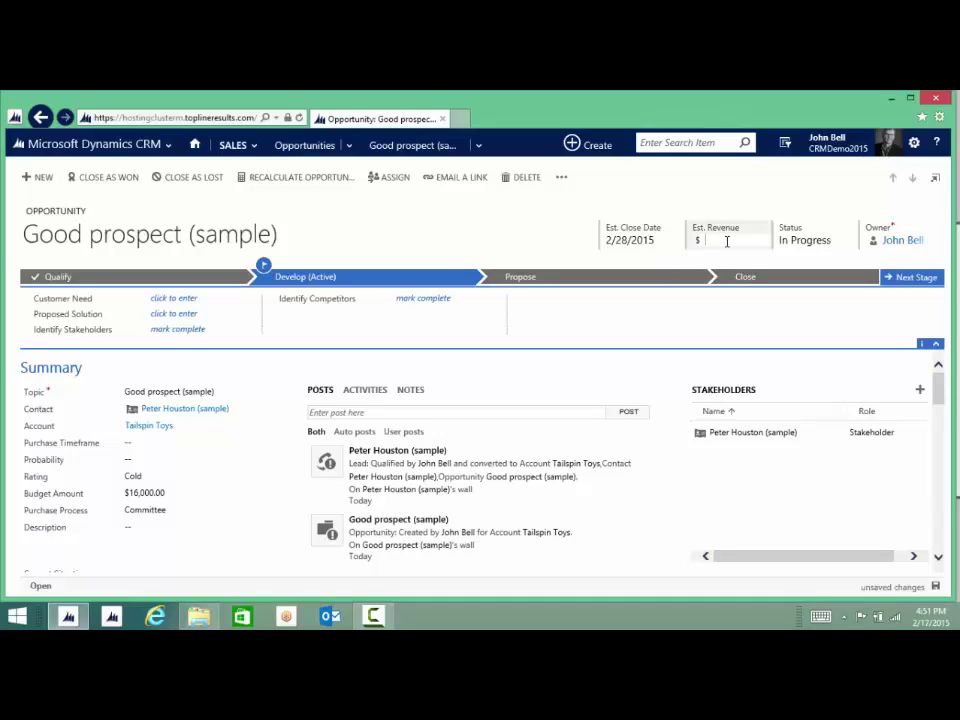
text(1000)
key(Return)
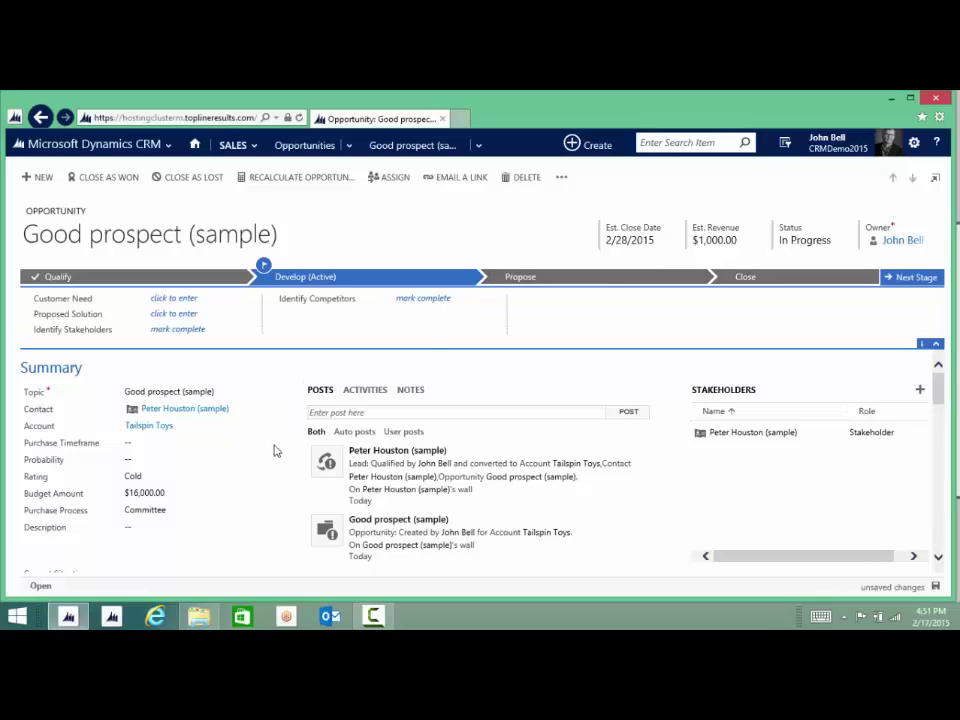
Step: Set the price list for the opportunity's product line items to CRM Service USA (sample)
scroll(272, 452, down, 10)
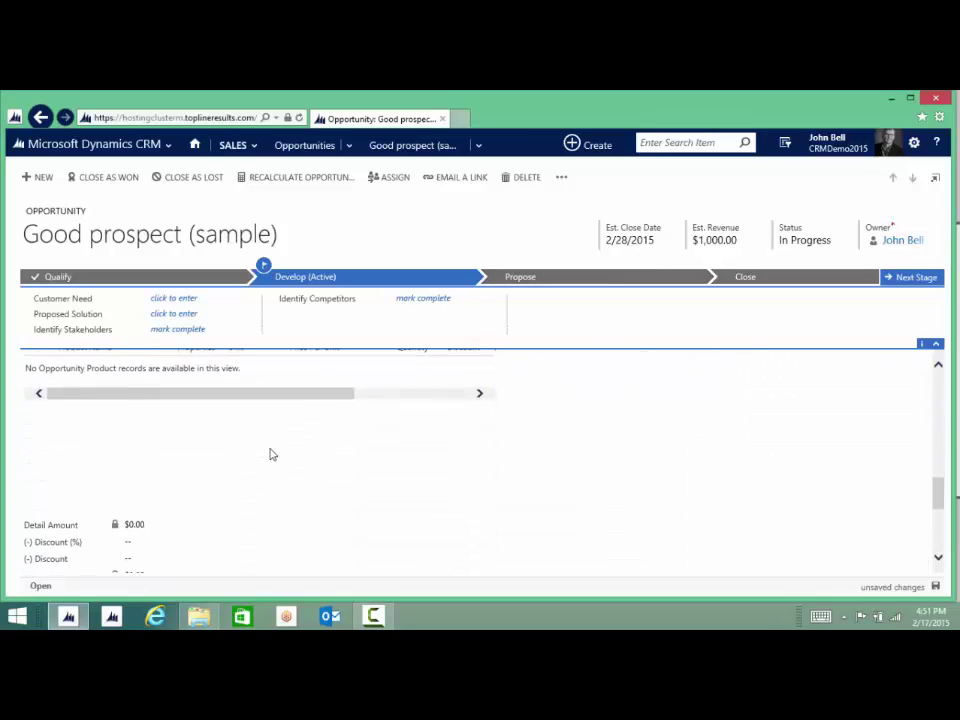
scroll(270, 455, up, 3)
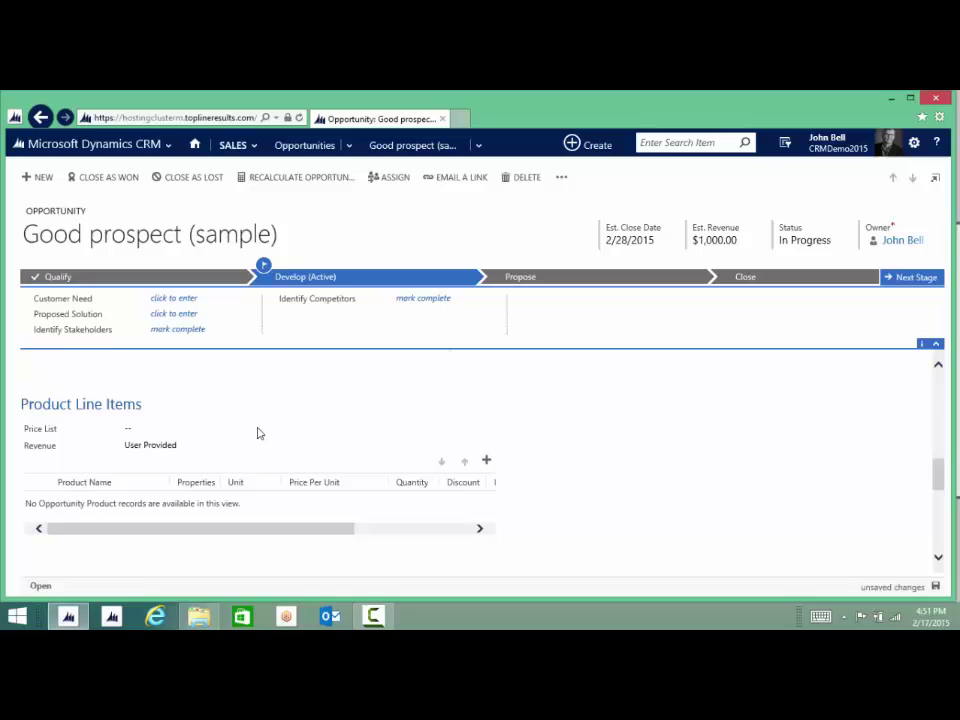
click(253, 430)
click(253, 428)
click(236, 449)
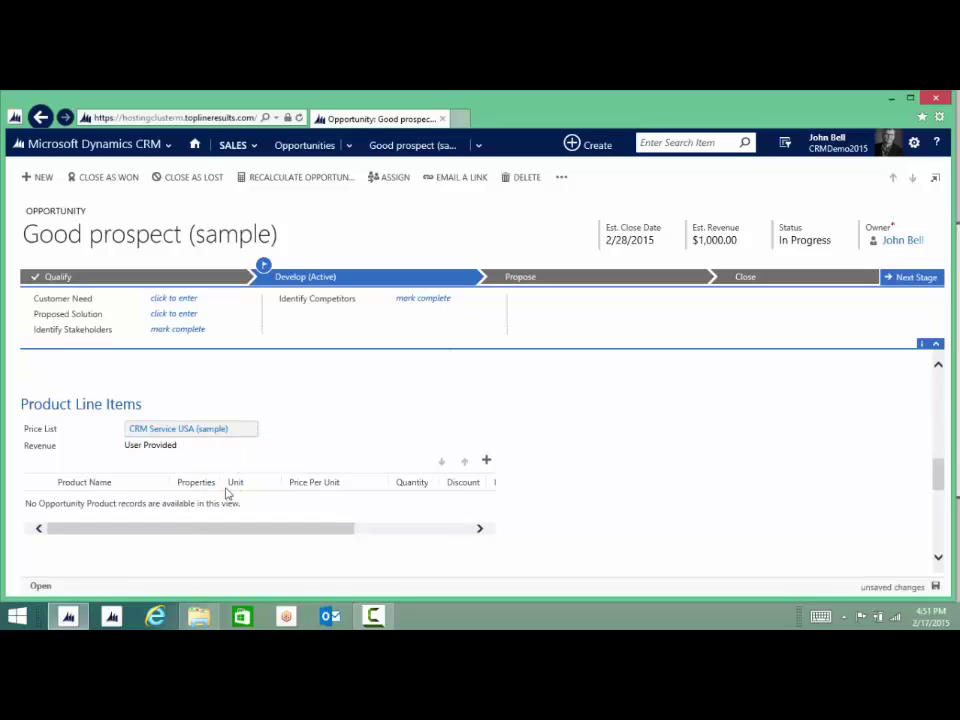
Step: Add a write-in product named Consulting to the opportunity's product line items
click(486, 461)
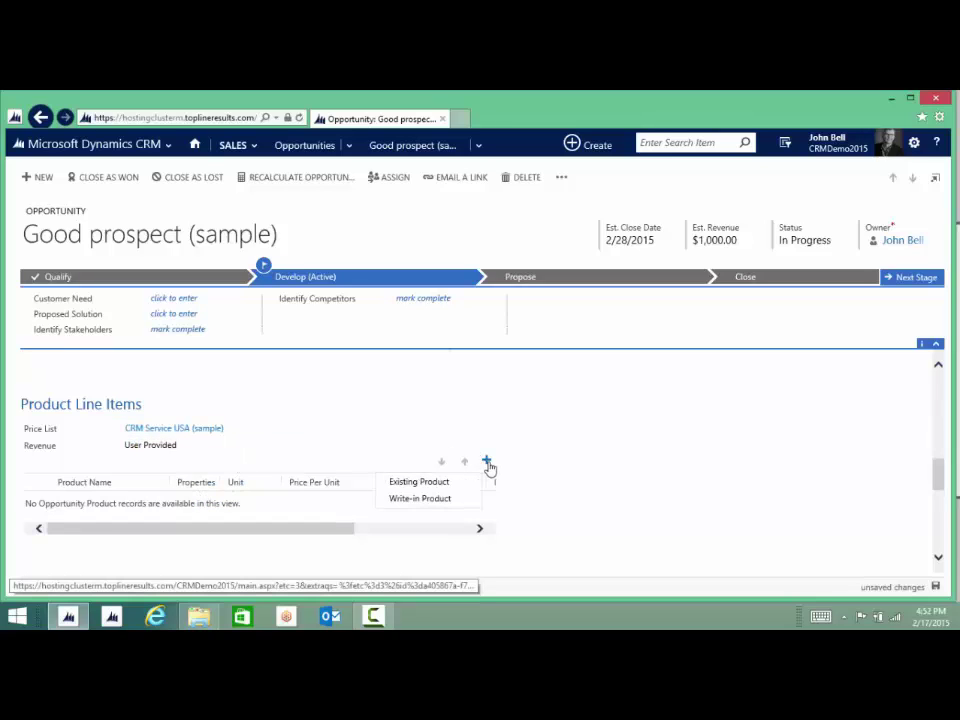
click(435, 499)
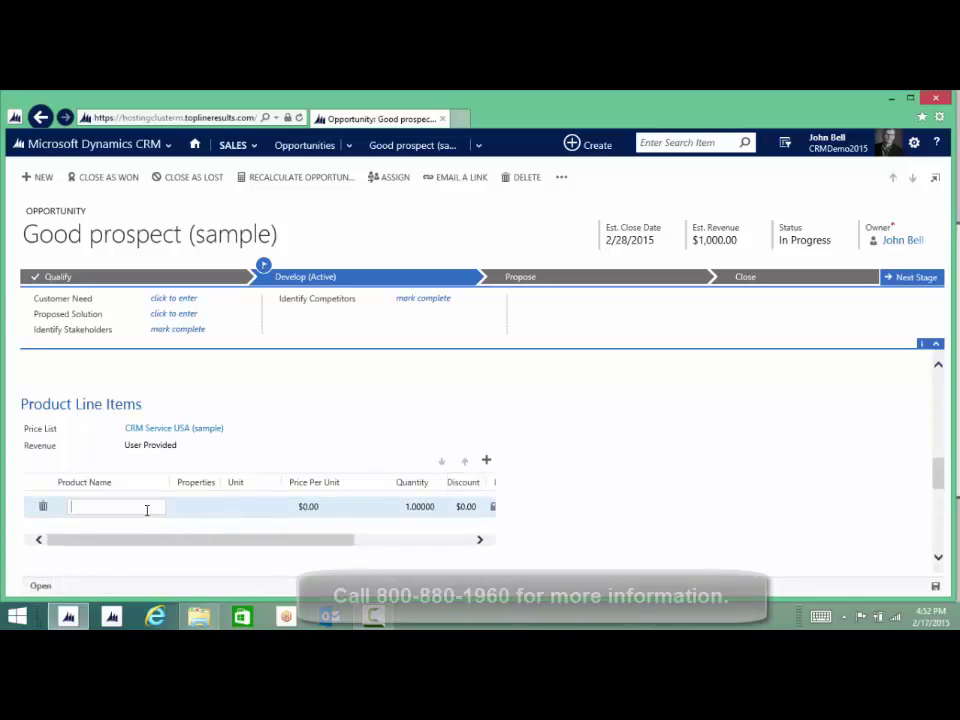
click(240, 505)
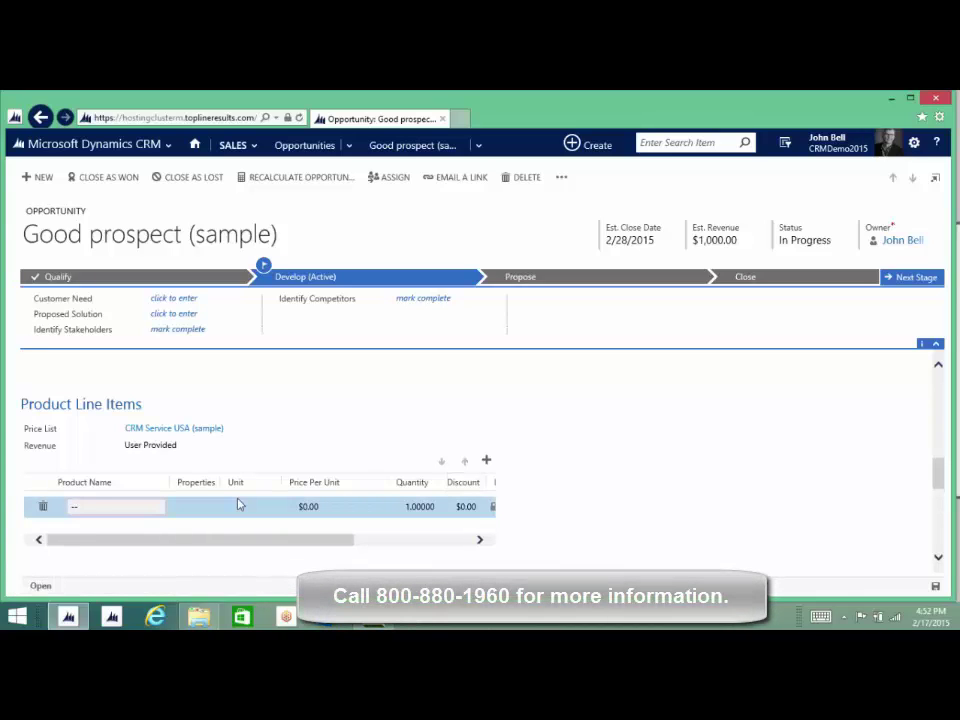
click(75, 507)
text(C)
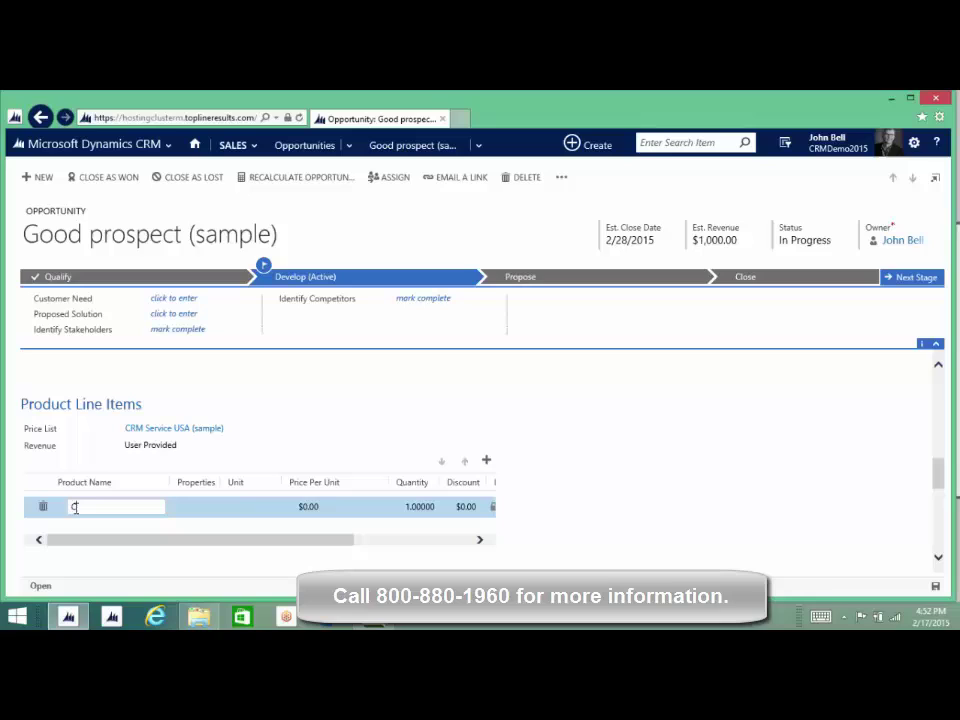
text(onsulting)
key(Tab)
Step: Set the price per unit of the Consulting line item to $5,000
text(0)
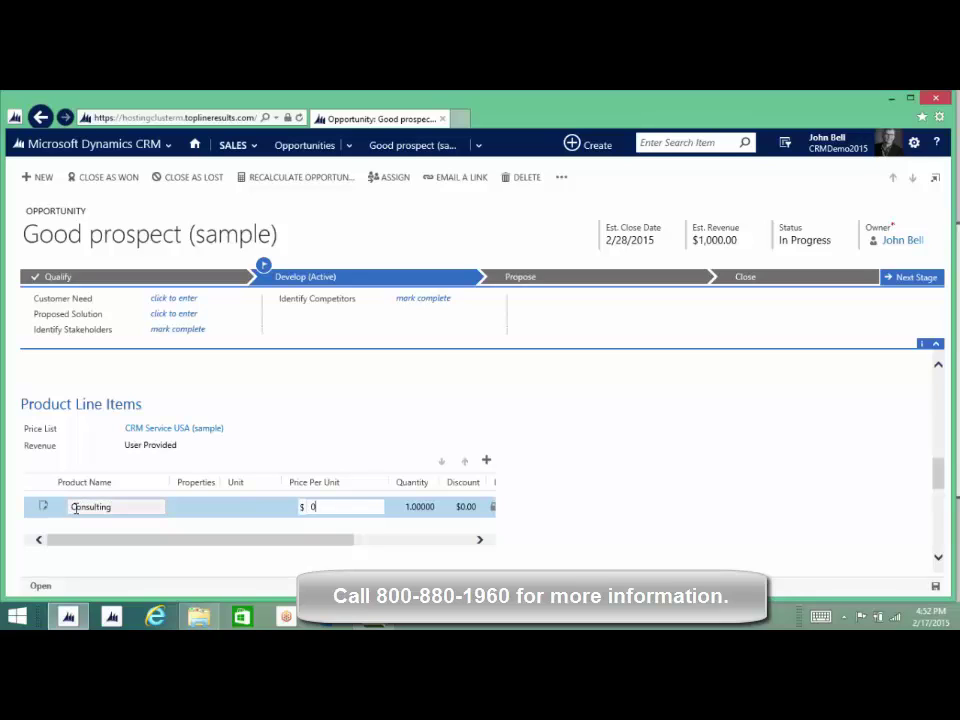
text(5000)
key(ctrl+a)
key(BackSpace)
text(5000)
key(Tab)
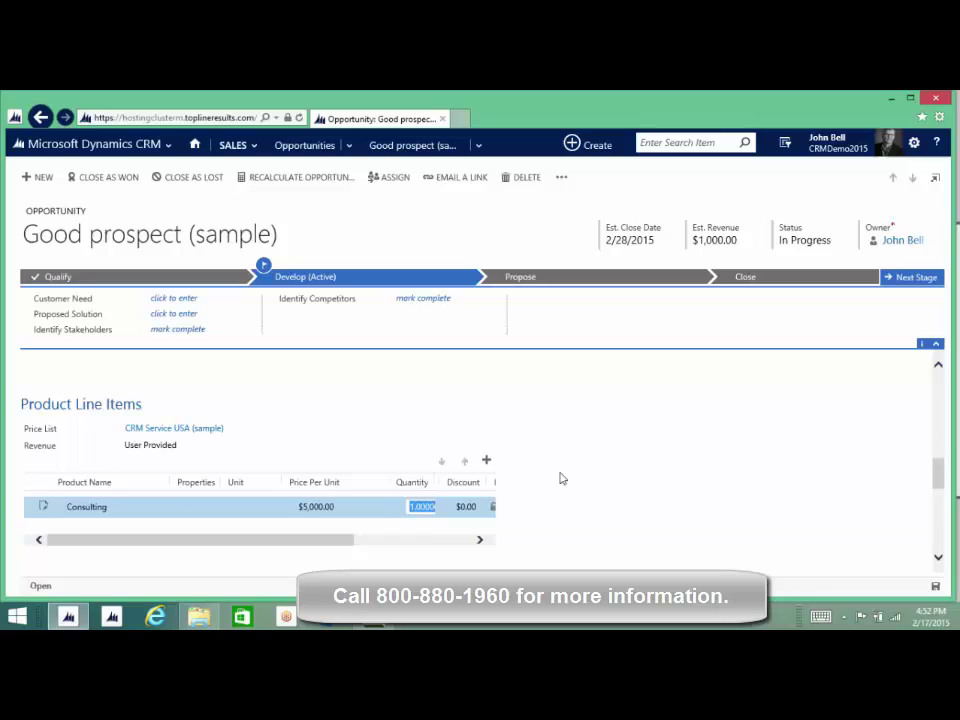
Step: Add a quote record to the Good prospect (sample) opportunity and maximize the quote's window
scroll(561, 477, down, 1)
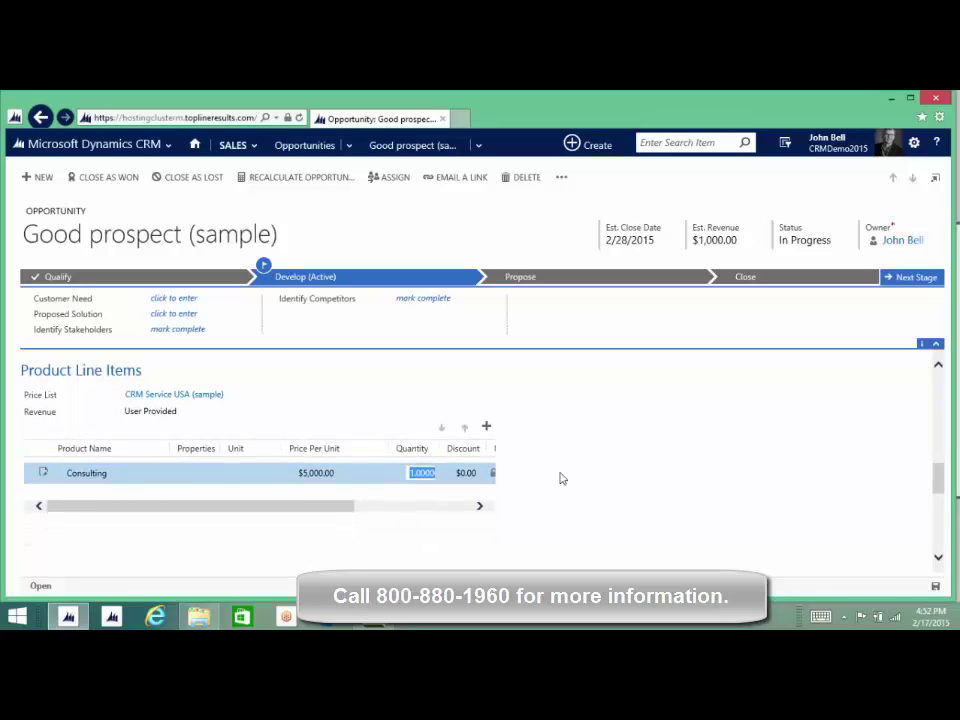
scroll(561, 477, down, 5)
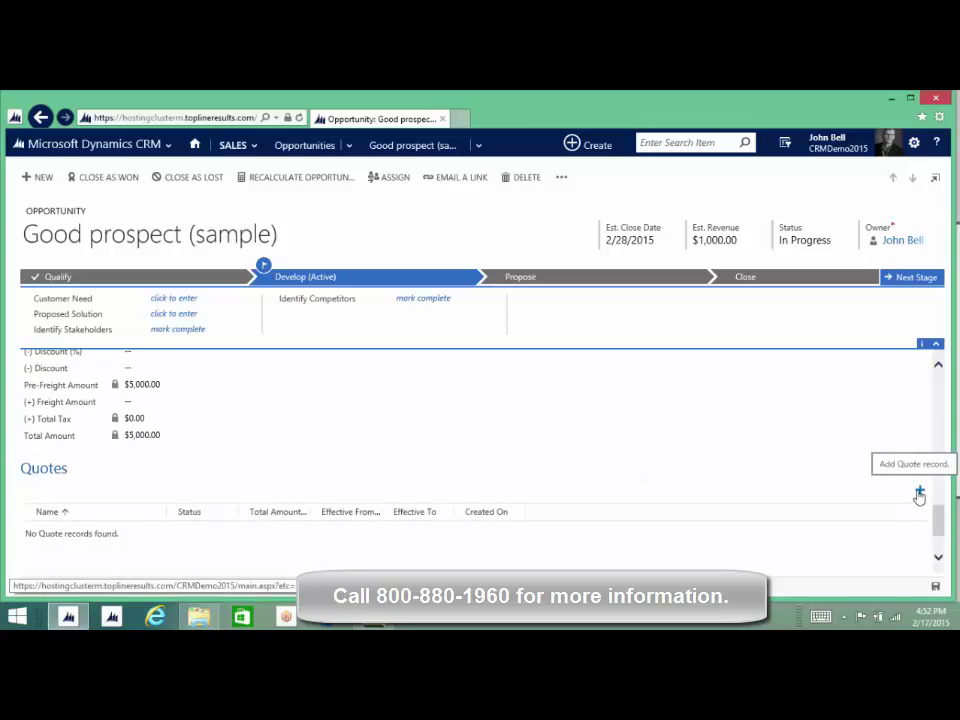
click(919, 496)
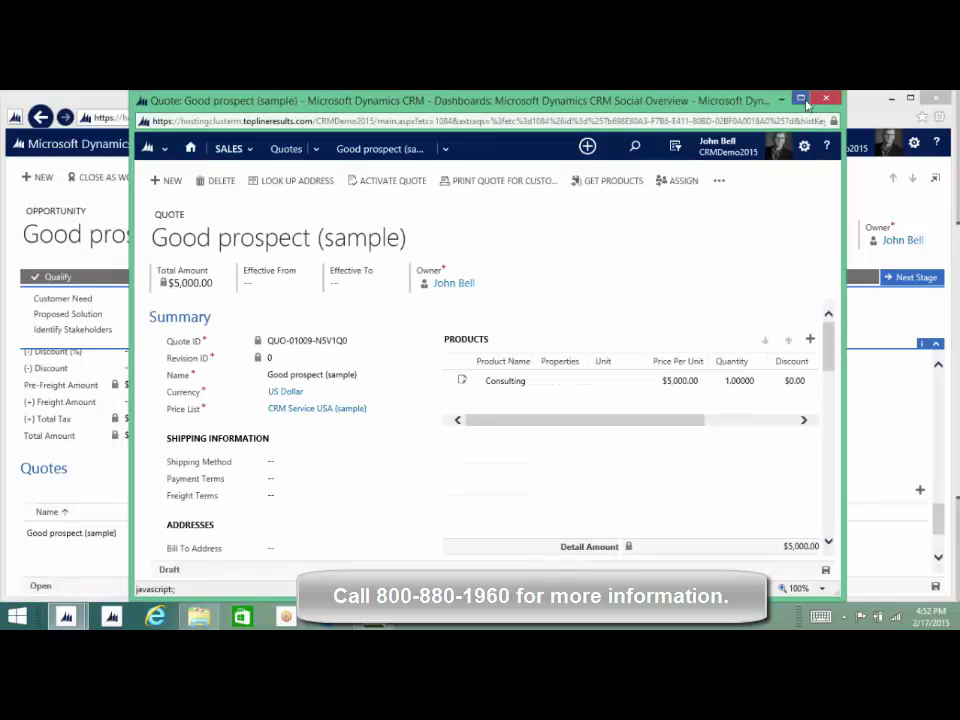
click(800, 98)
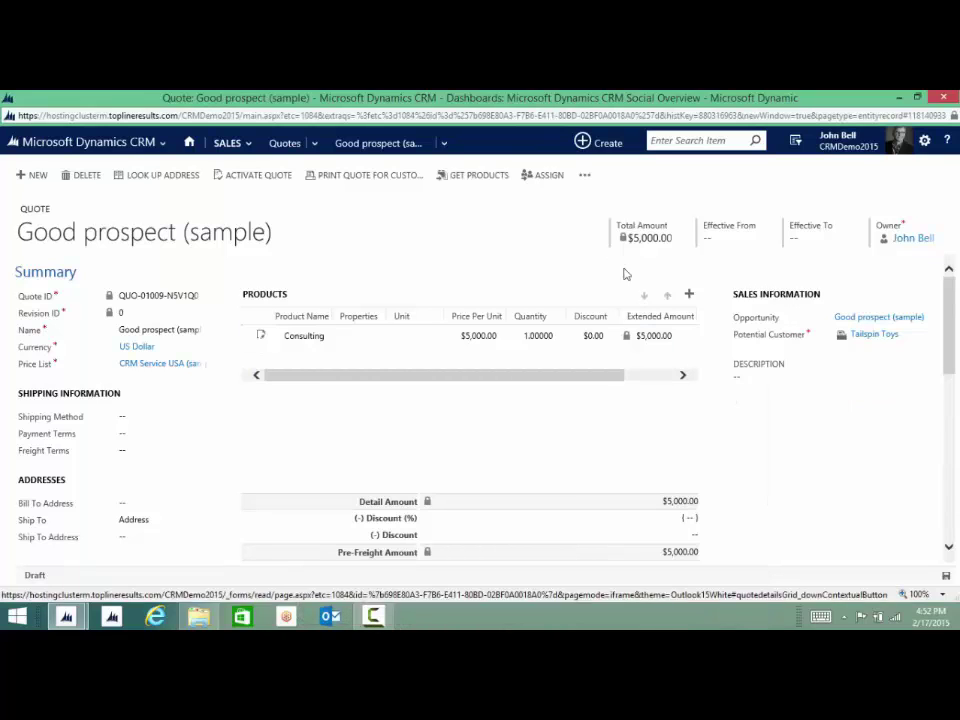
Step: Run the Quote report on the current quote record, view it, and close the report viewer
click(585, 176)
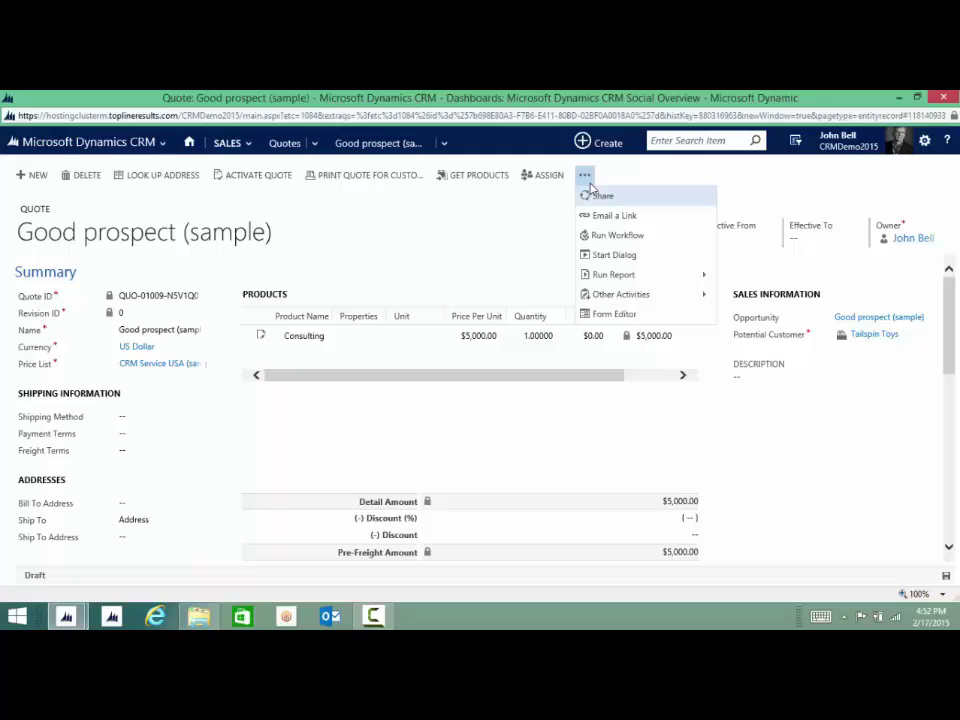
mouse_move(604, 274)
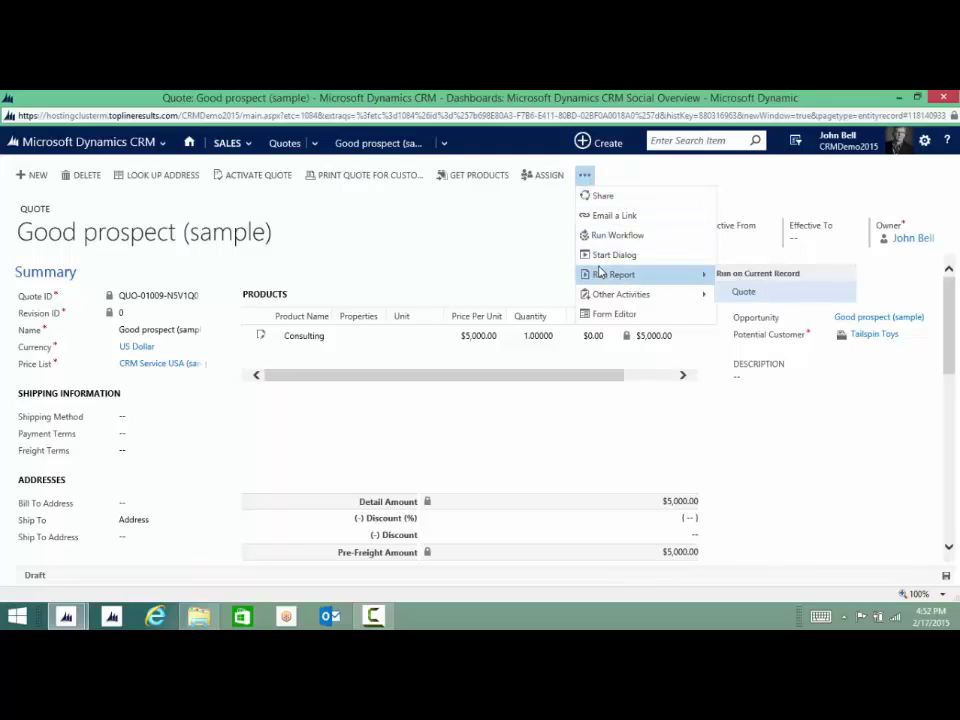
click(770, 300)
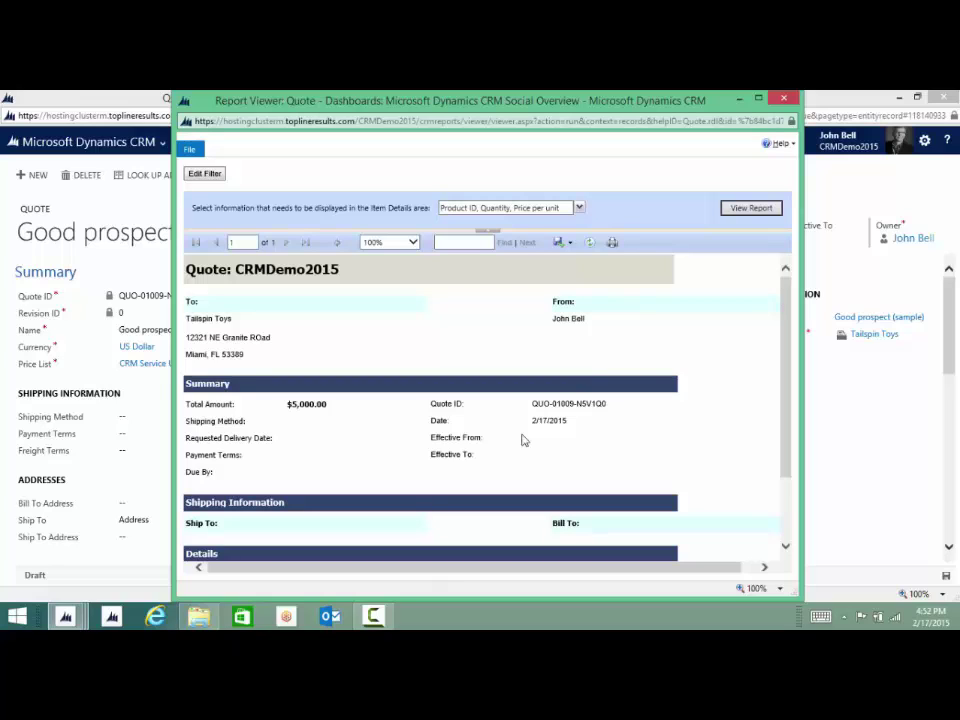
click(783, 98)
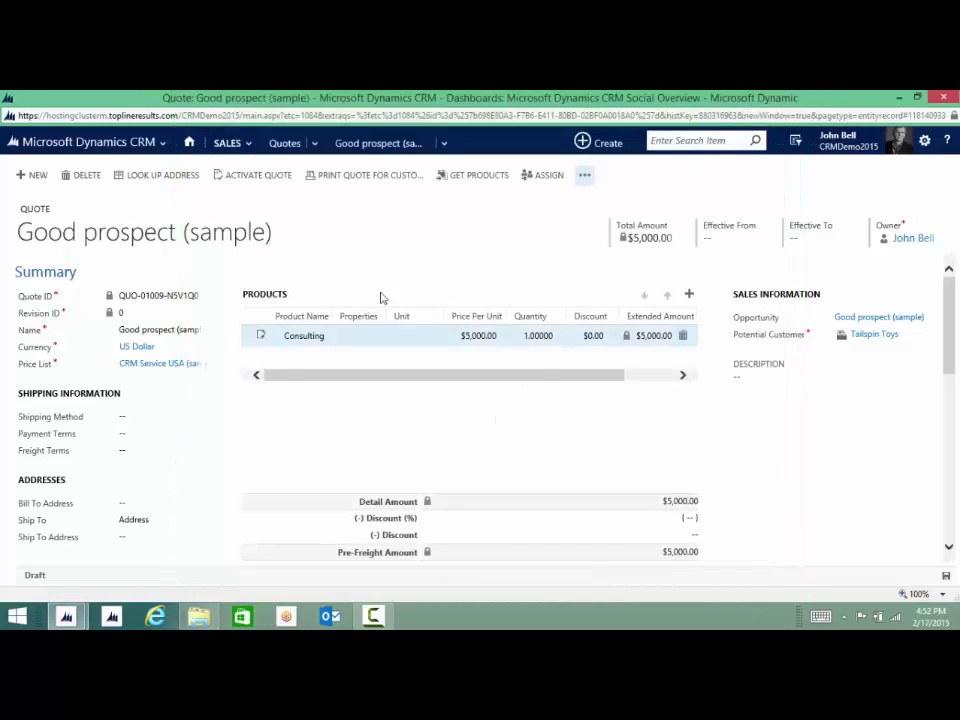
Step: Activate the quote and create an order from it as Won on 2/17/2015, closing the opportunity with revenue calculated from quotes
click(233, 179)
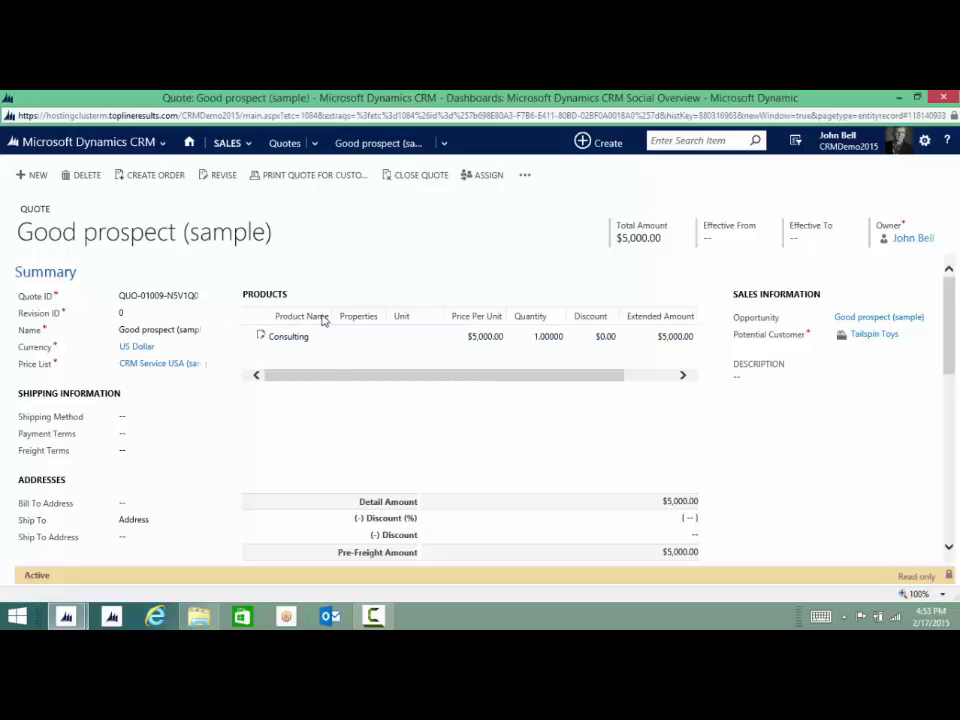
click(153, 176)
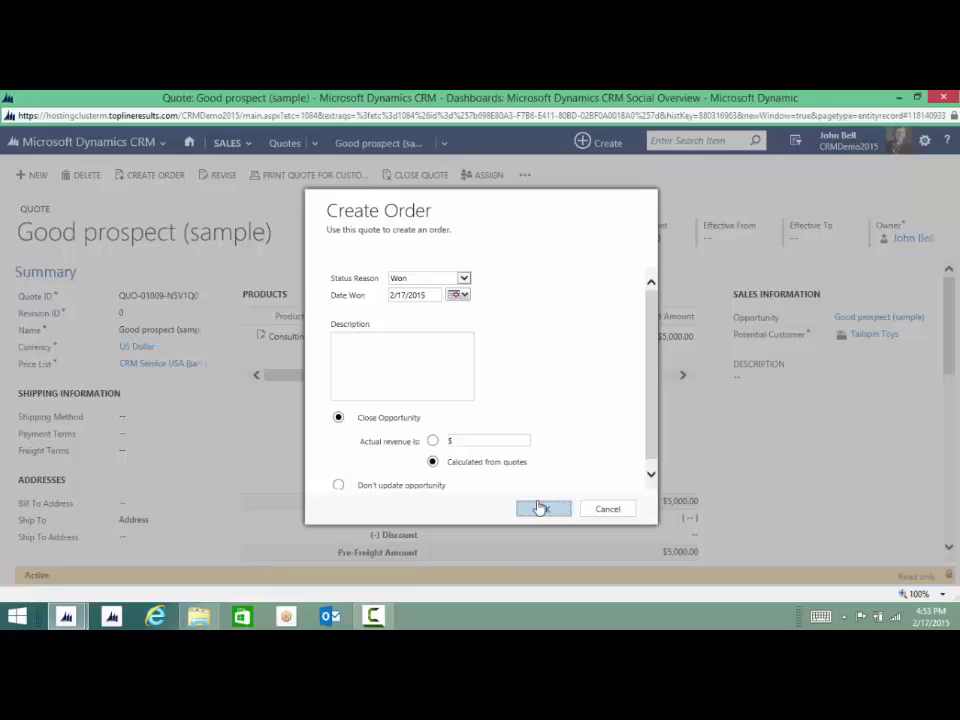
click(541, 508)
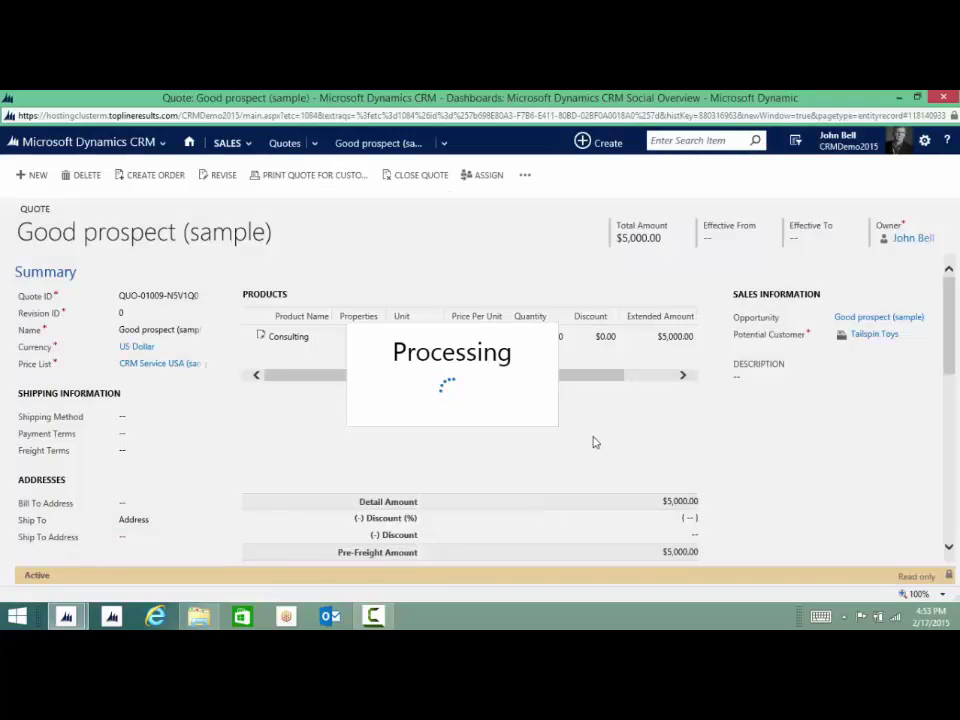